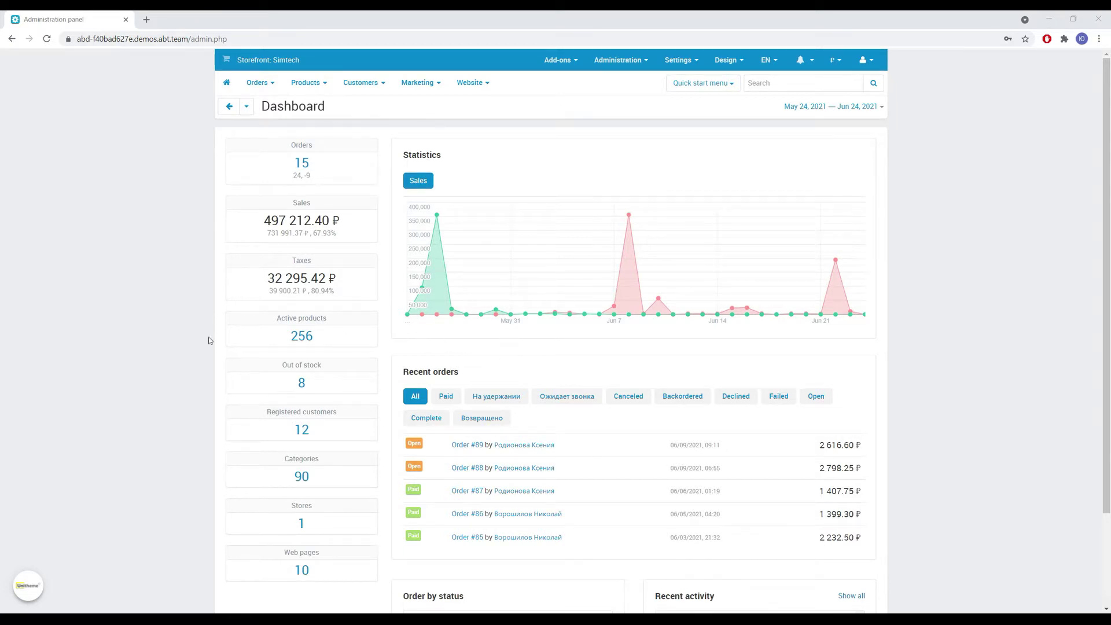
Step: Open the storefront, show its admin toolbar and turn on the image-loading check to examine the homepage images
click(226, 58)
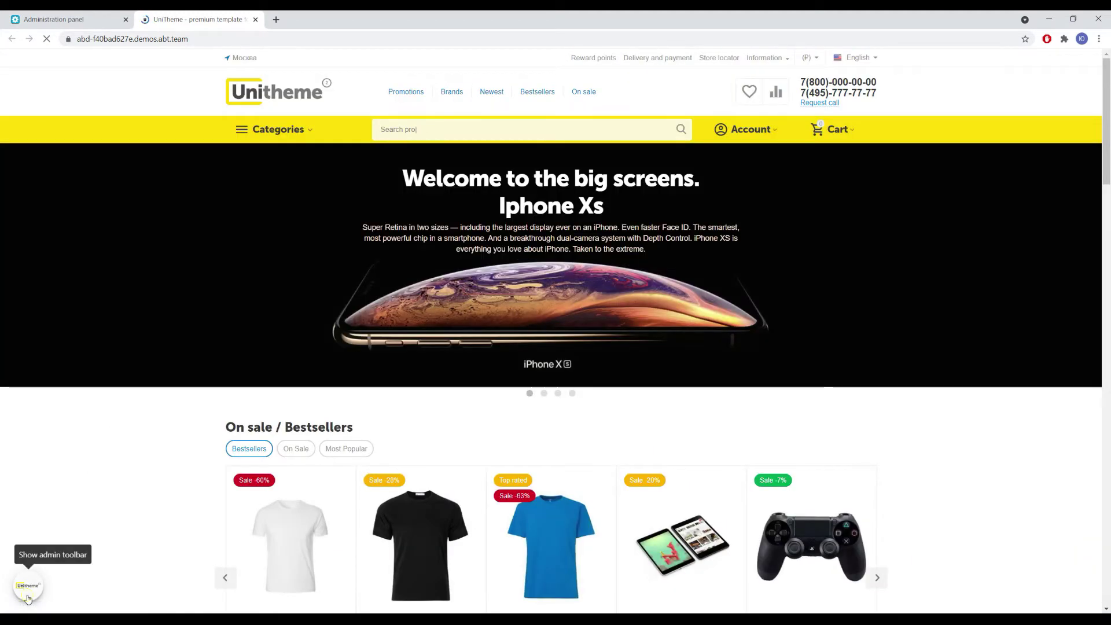
click(29, 583)
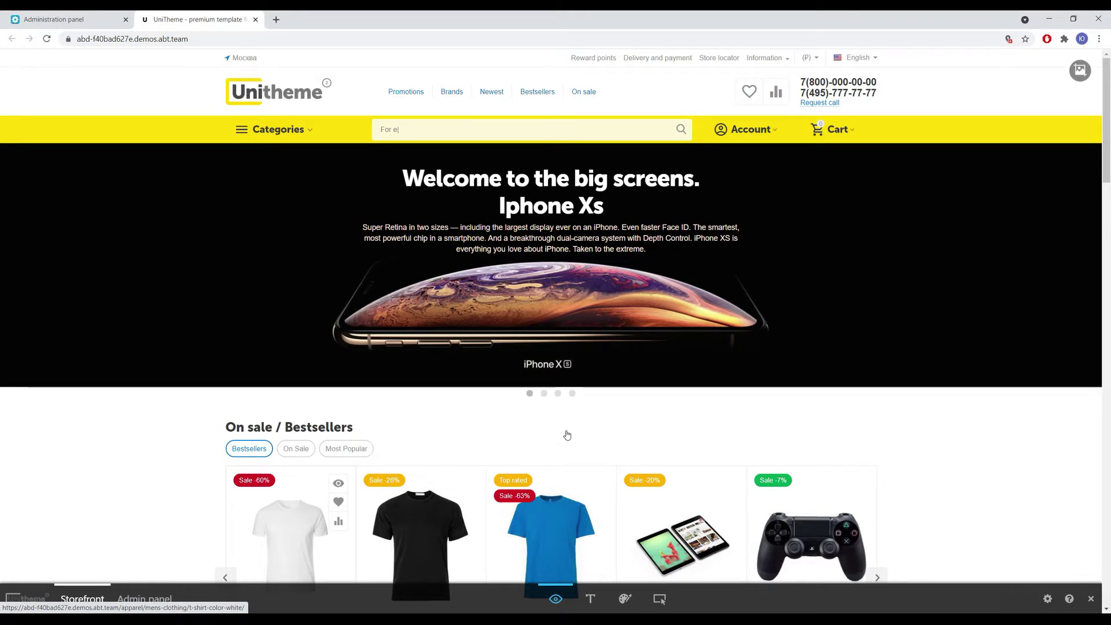
click(1079, 71)
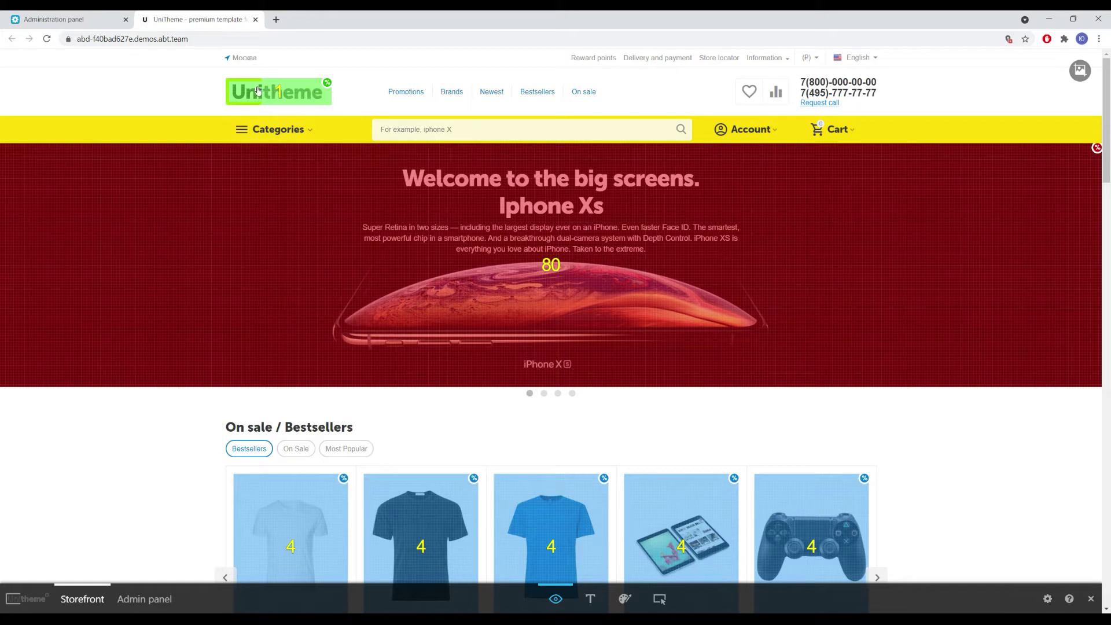
scroll(200, 238, down, 2)
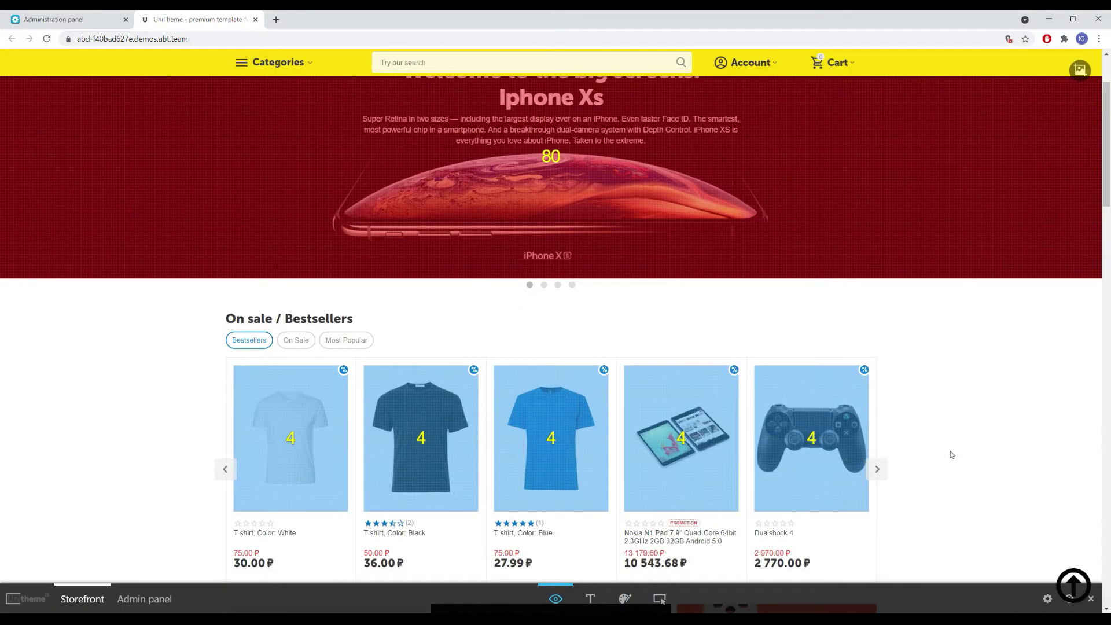
scroll(950, 454, up, 2)
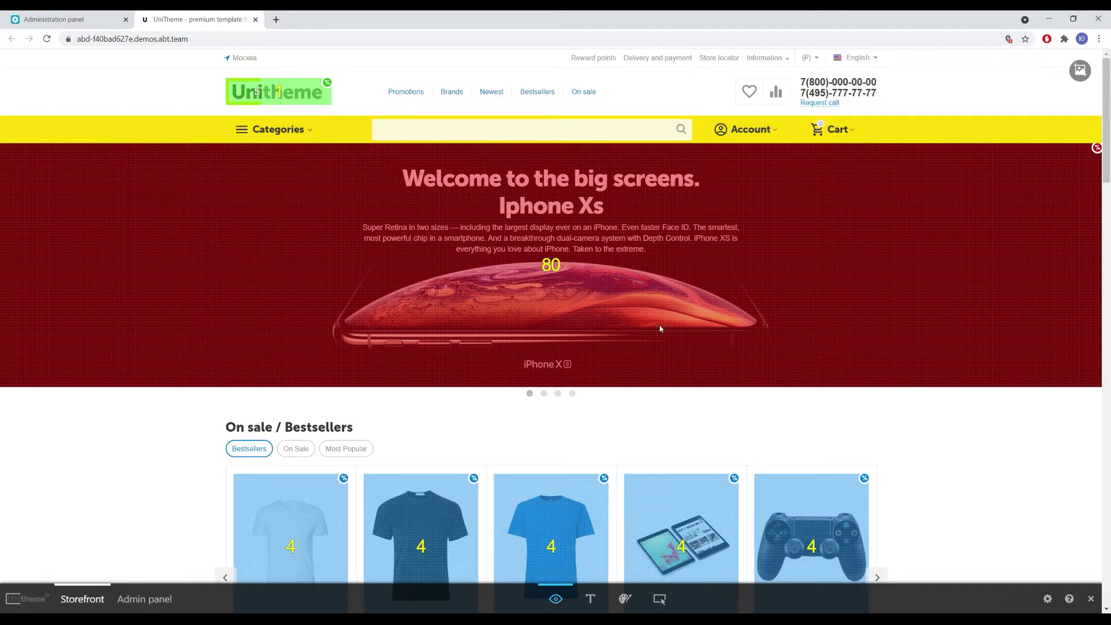
Step: In the Homepage layout's Main banners block, enable preloading the first banner and set the browser window part for PC to 80
click(101, 19)
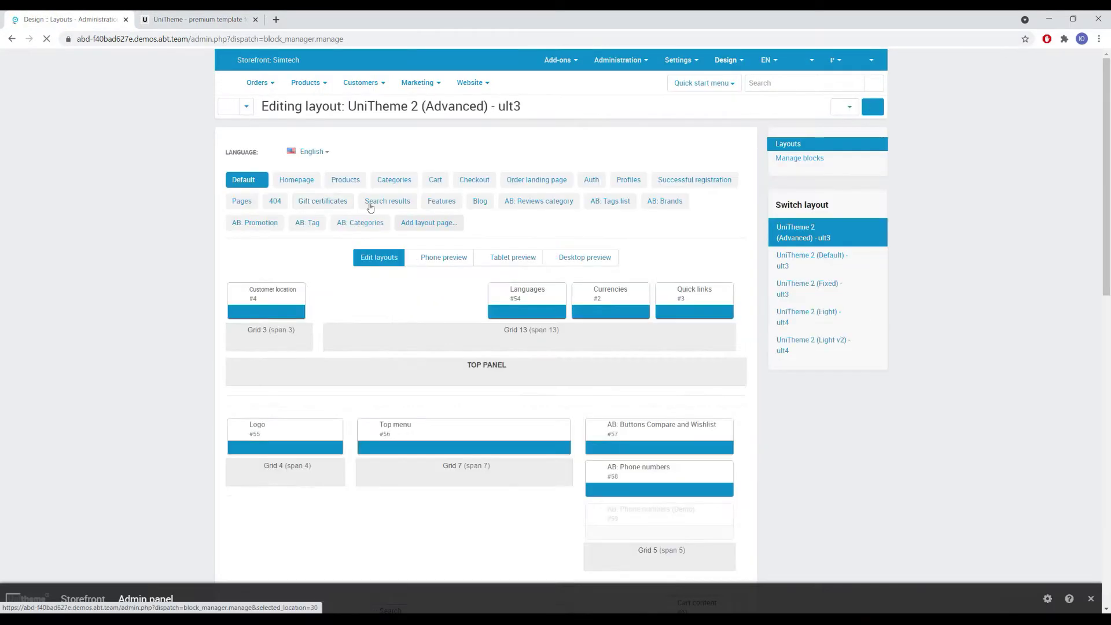
click(294, 185)
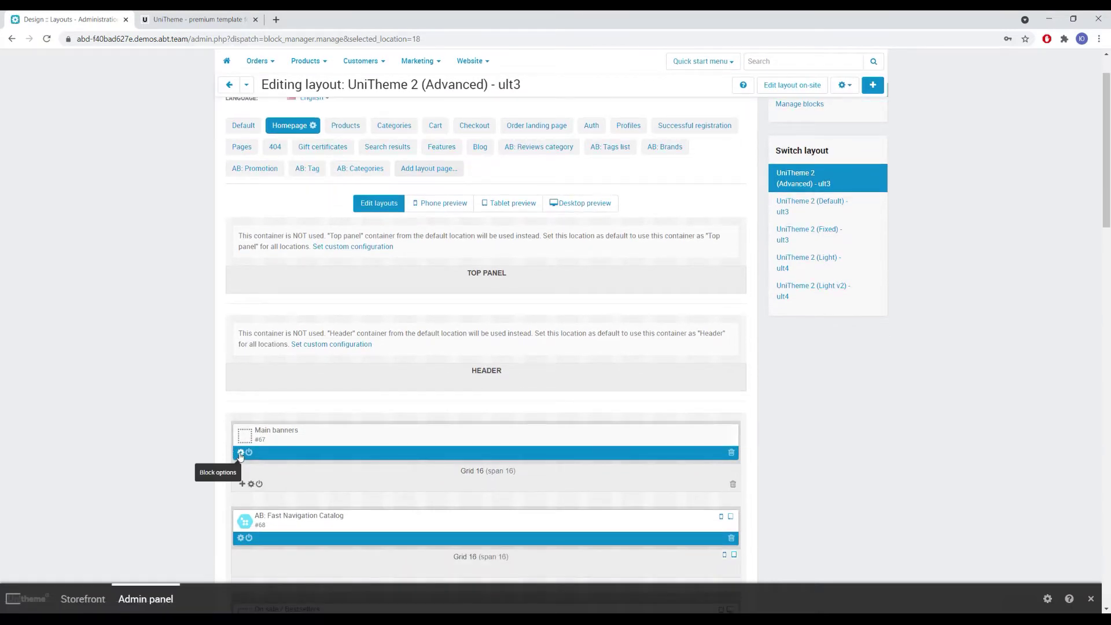
scroll(241, 456, down, 15)
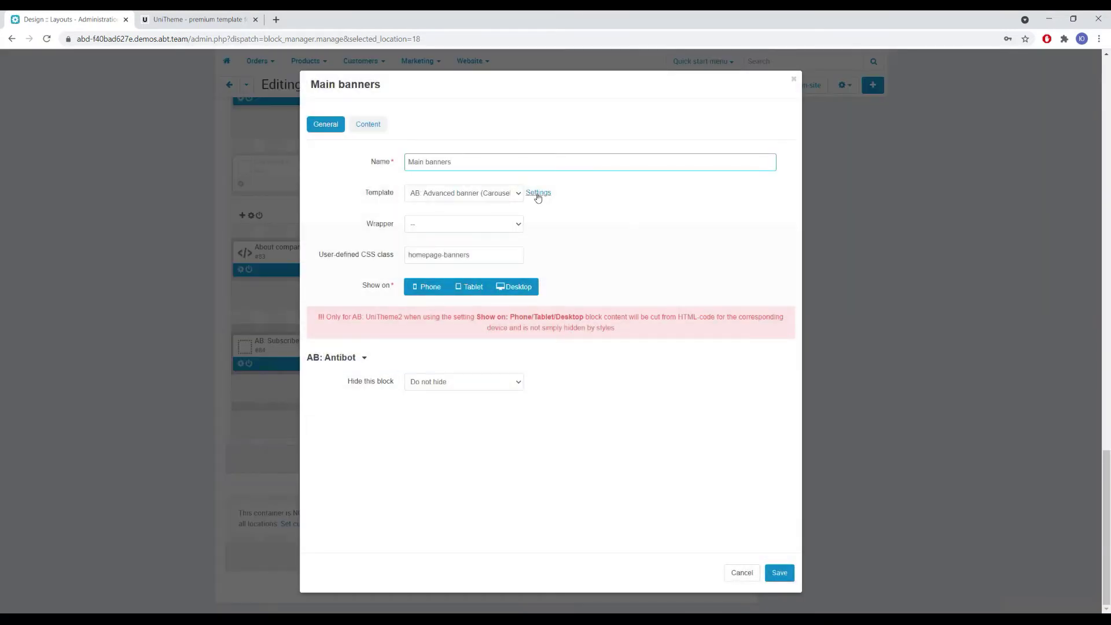
click(412, 348)
click(413, 381)
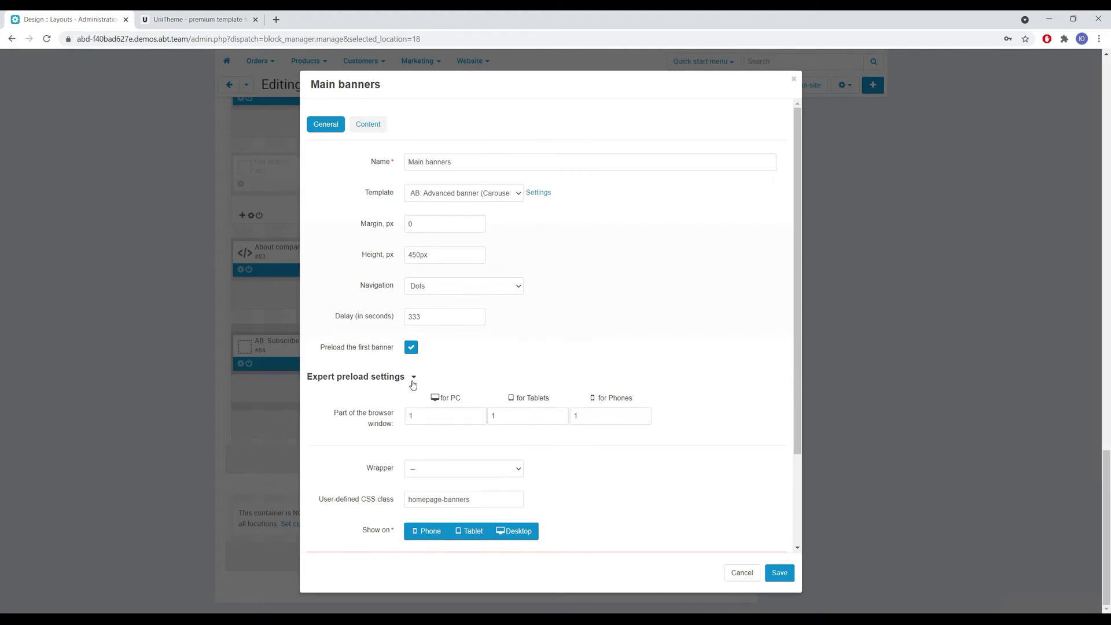
click(374, 419)
text(80)
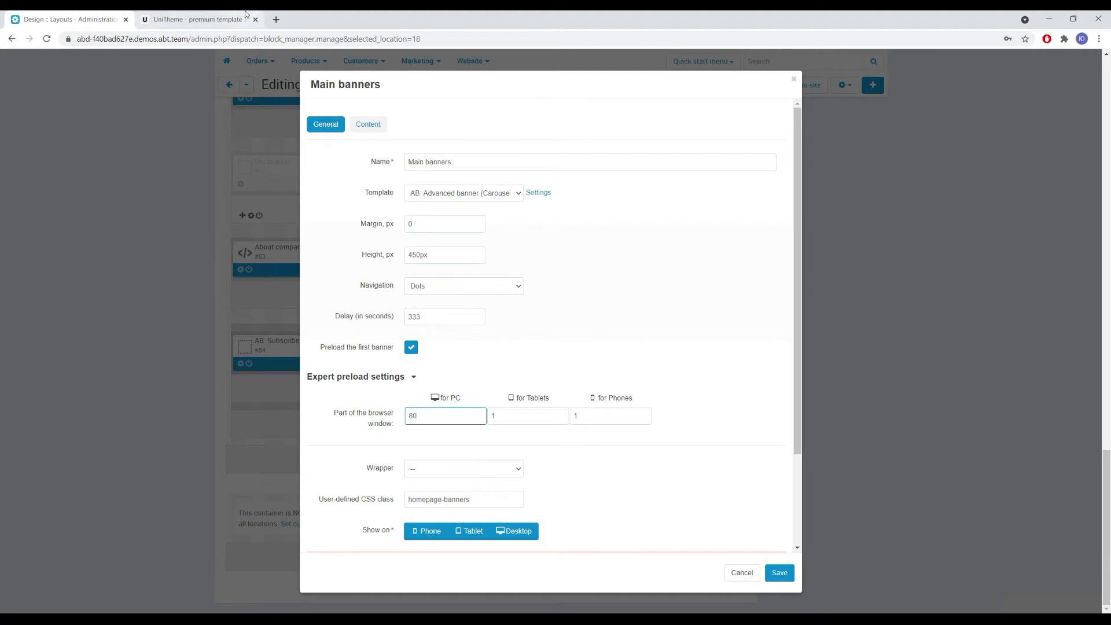
Step: View the storefront homepage in iPhone X emulation, reload it and run the image-loading check
click(197, 19)
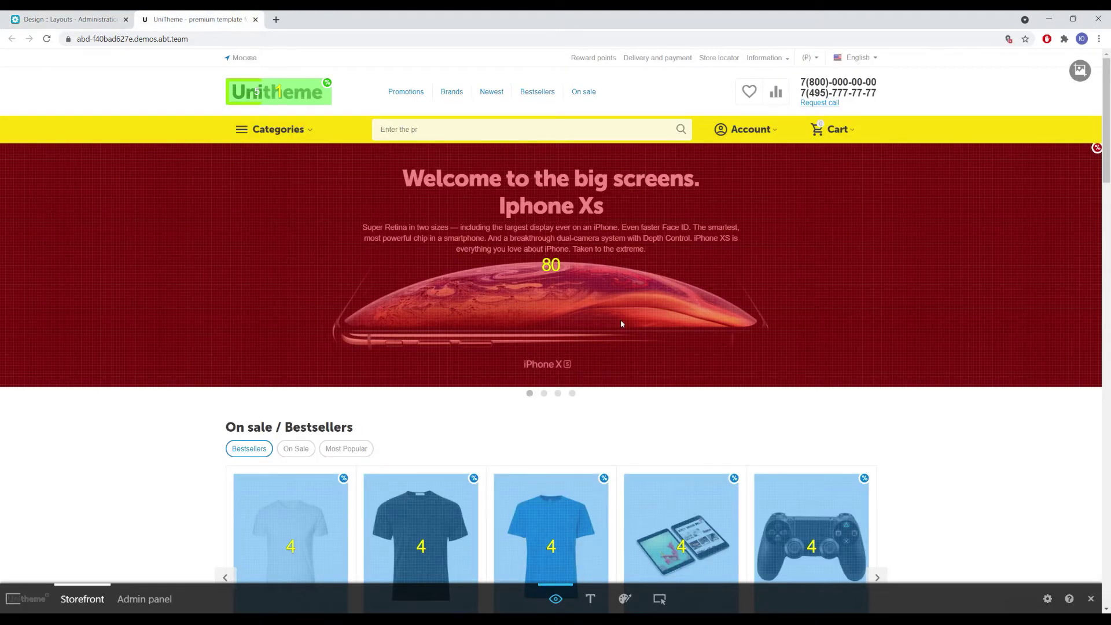
key(ctrl+shift+i)
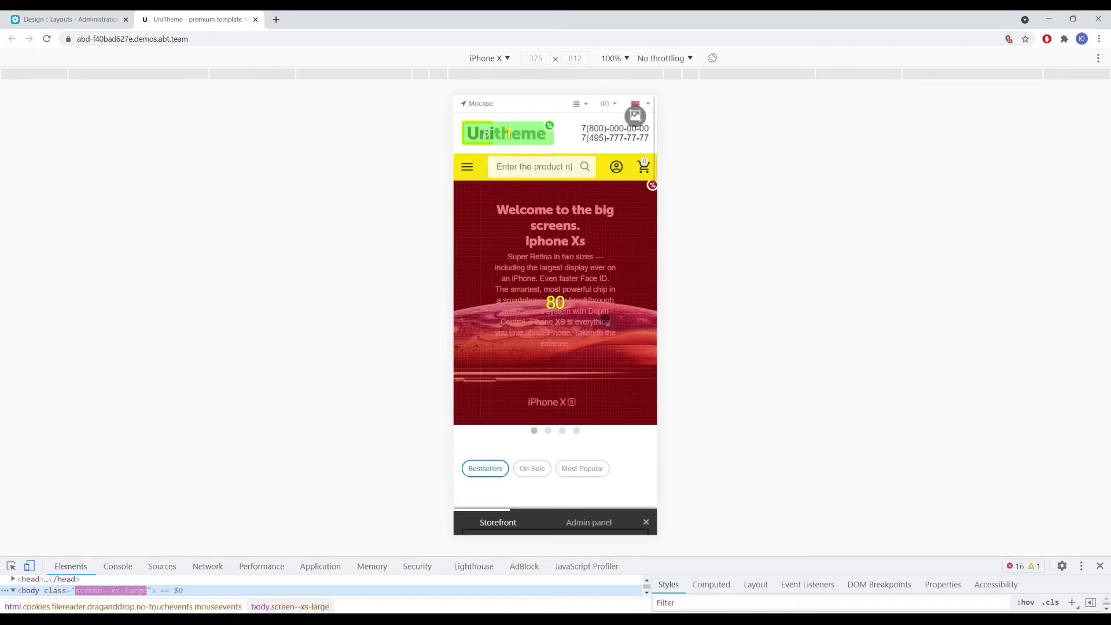
key(F5)
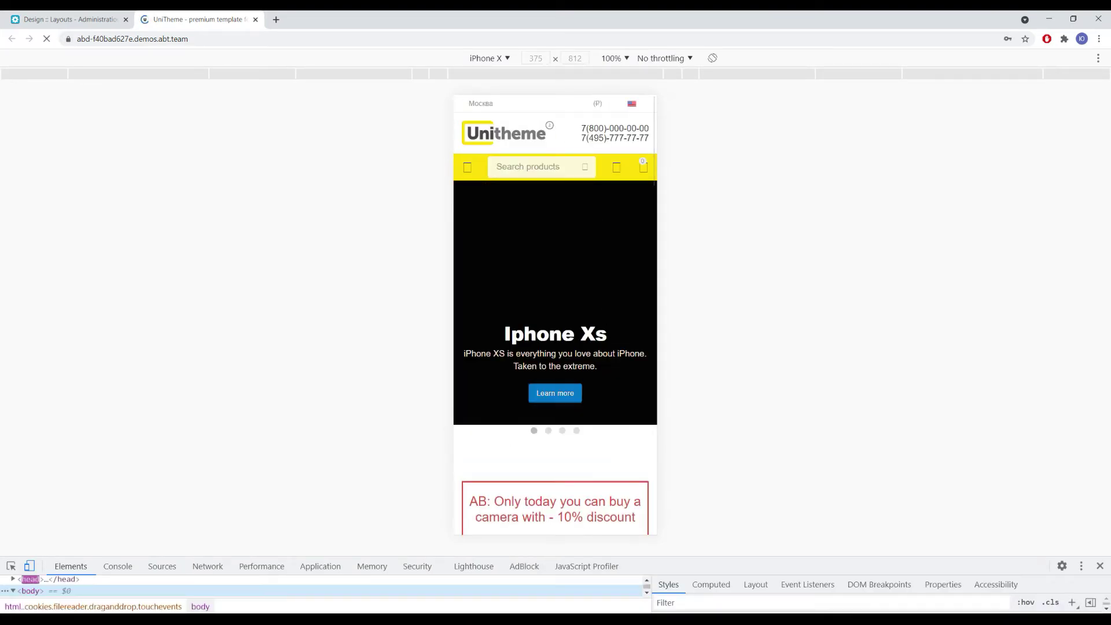
click(609, 178)
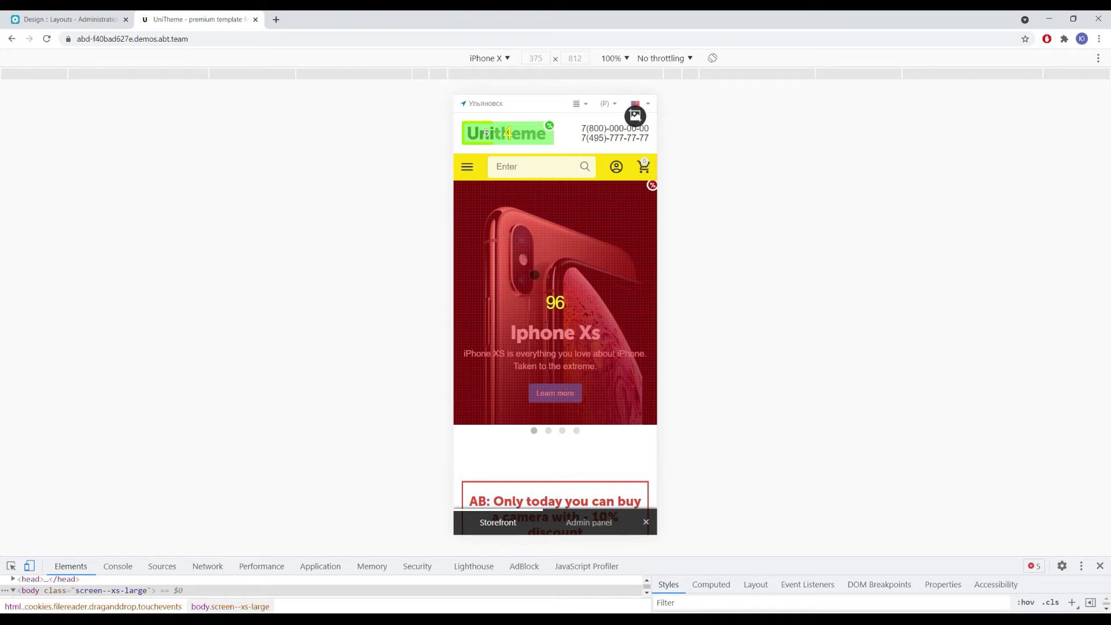
Step: Set the Main banners block's browser window part for phones to 96 and save the block
click(50, 14)
double_click(592, 417)
text(96)
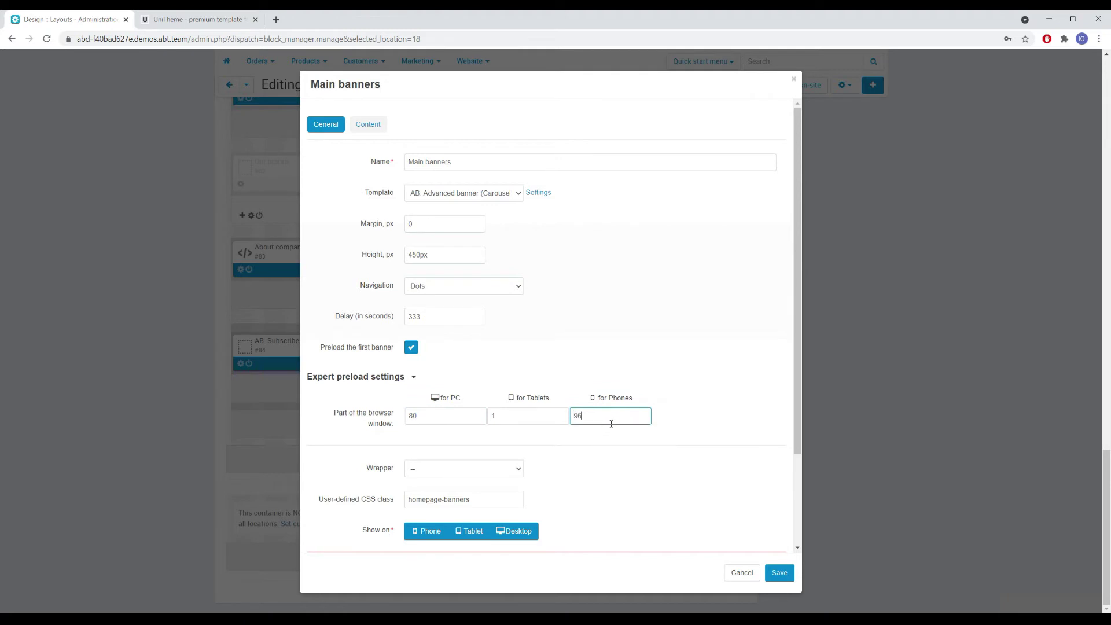
click(779, 573)
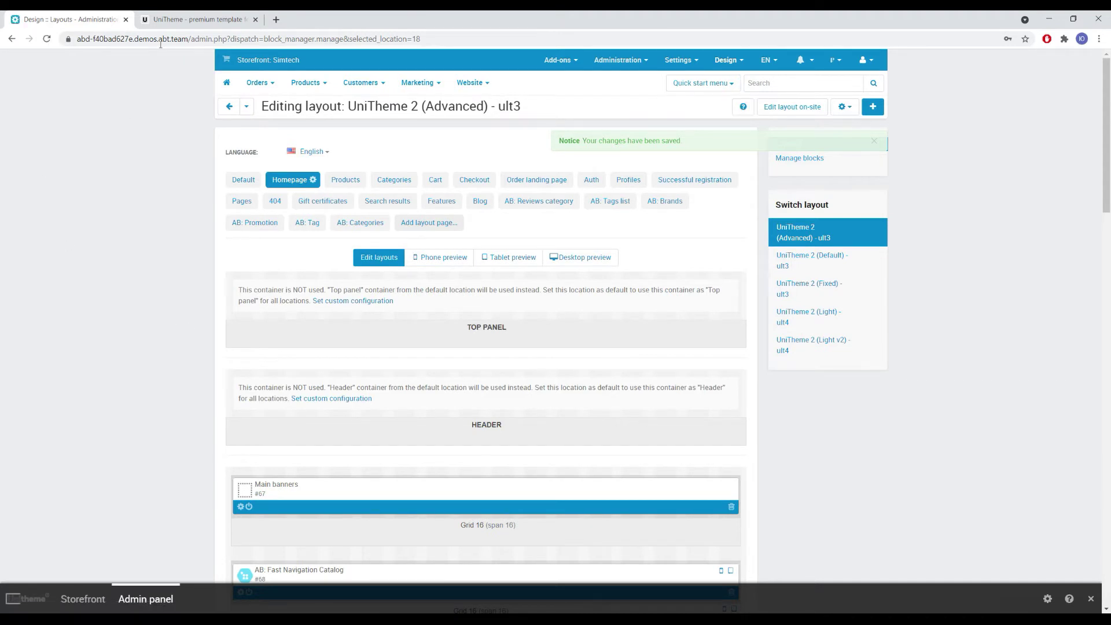
Step: Recheck the homepage banner with the image-loading check in phone view and in desktop view
click(172, 19)
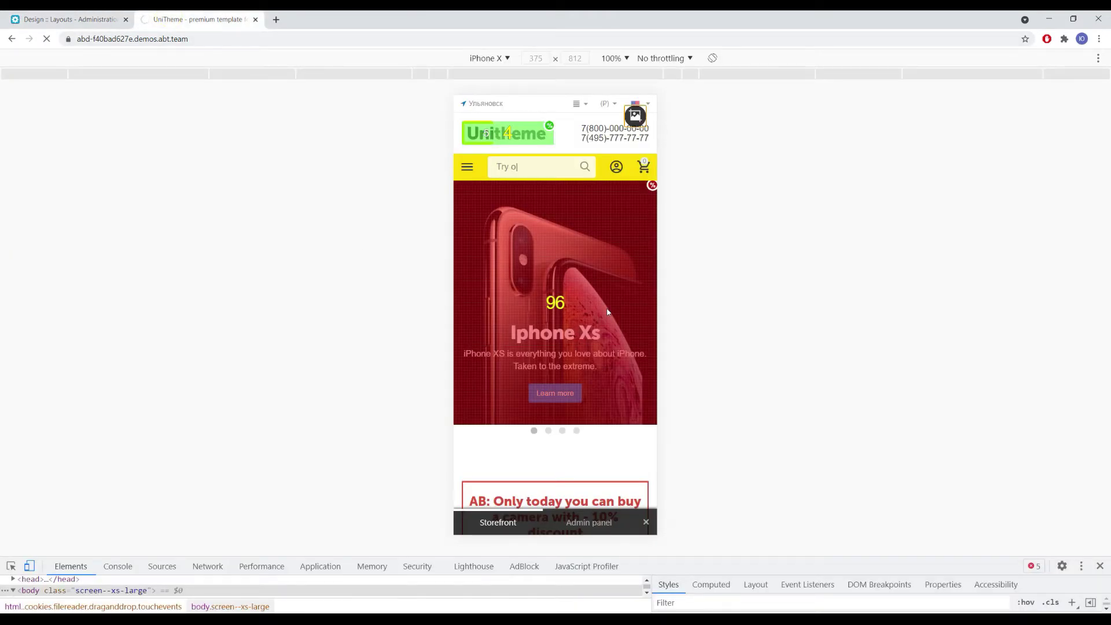
click(637, 117)
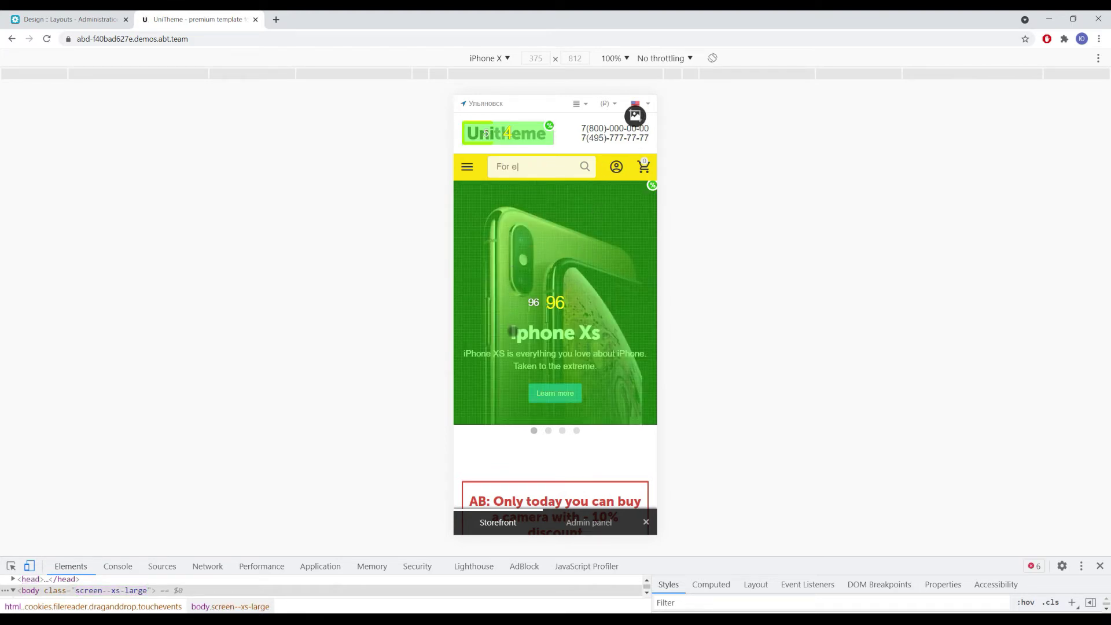
click(1100, 566)
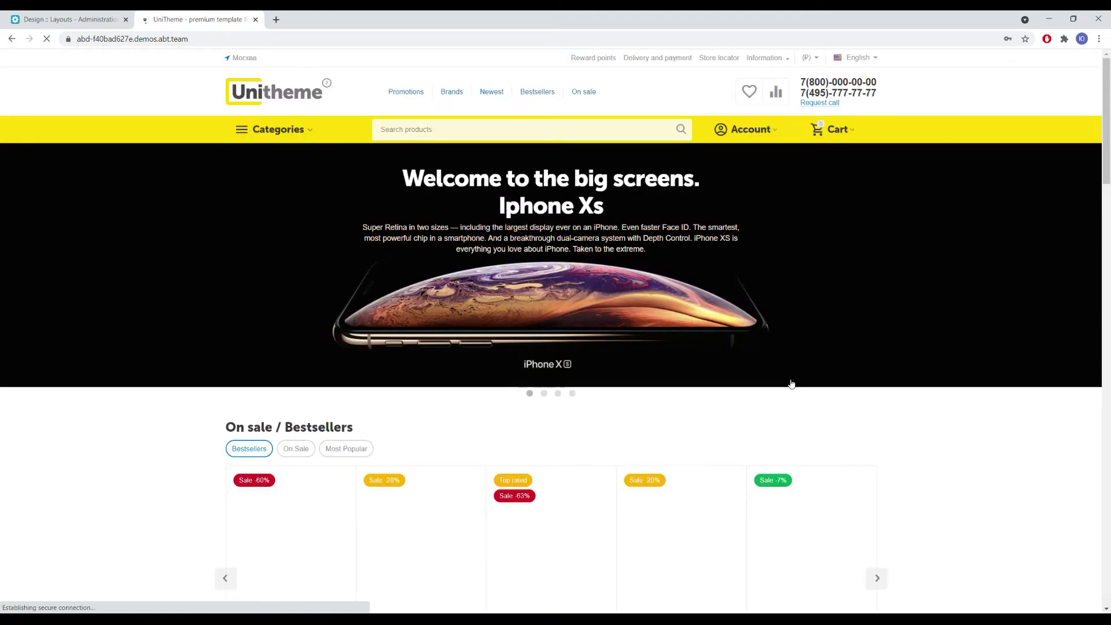
mouse_move(735, 149)
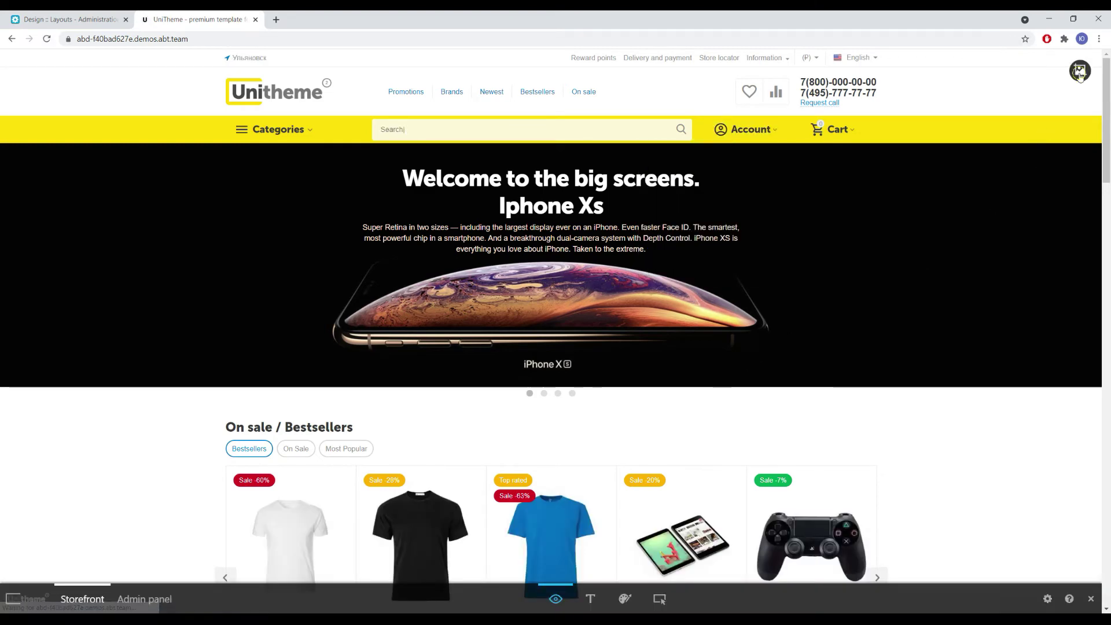
click(1080, 70)
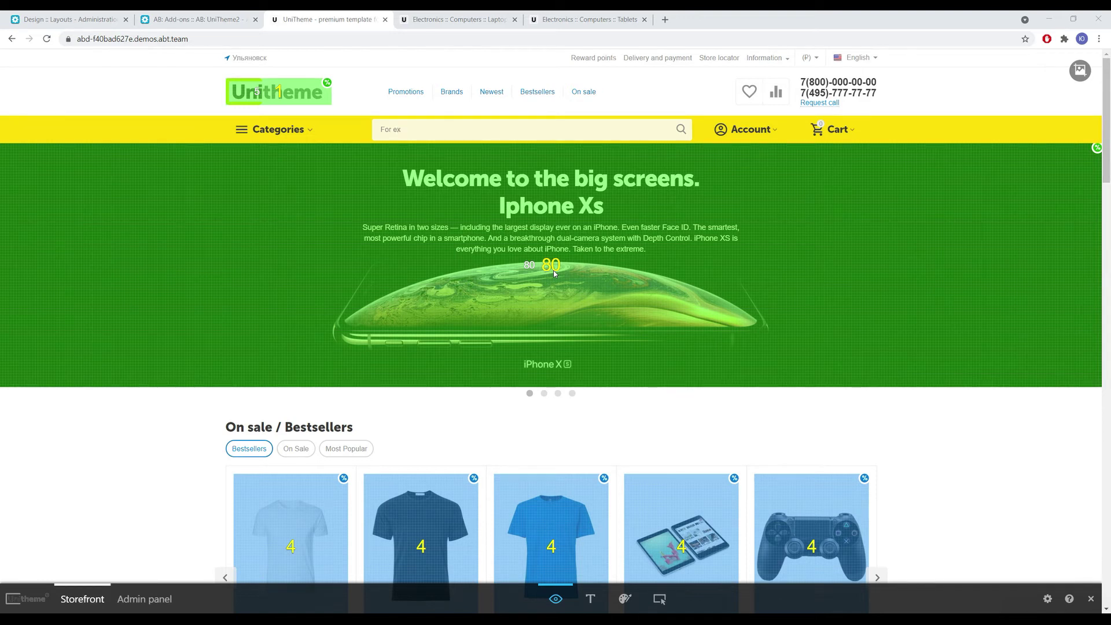
Step: Run the image-loading check on the Laptops and Tablets category pages in phone view and return to Laptops
click(426, 16)
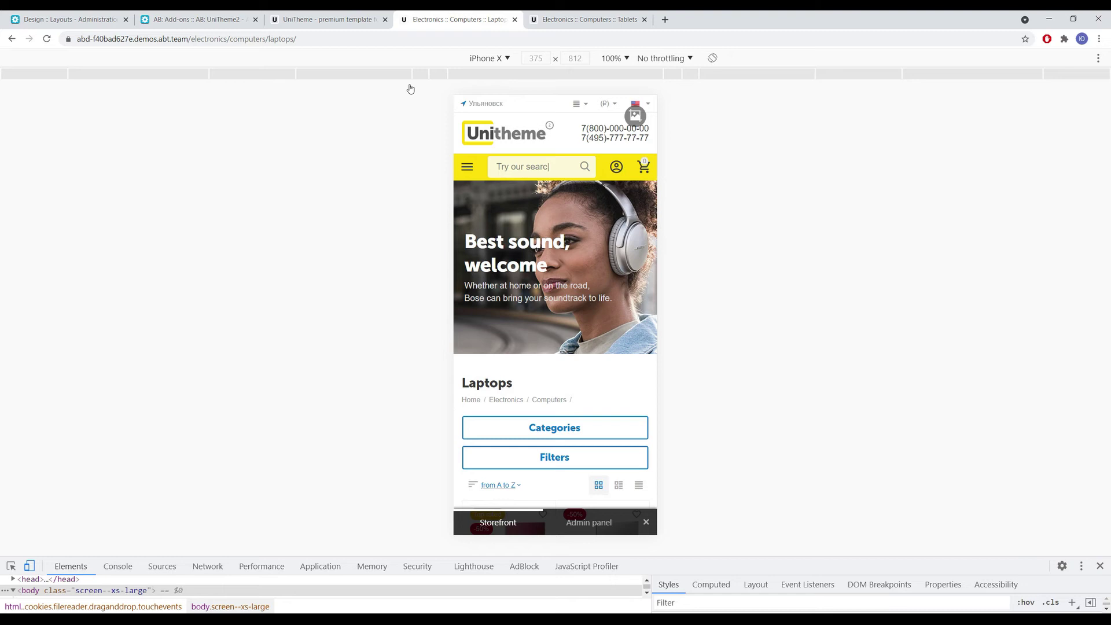
scroll(572, 261, down, 3)
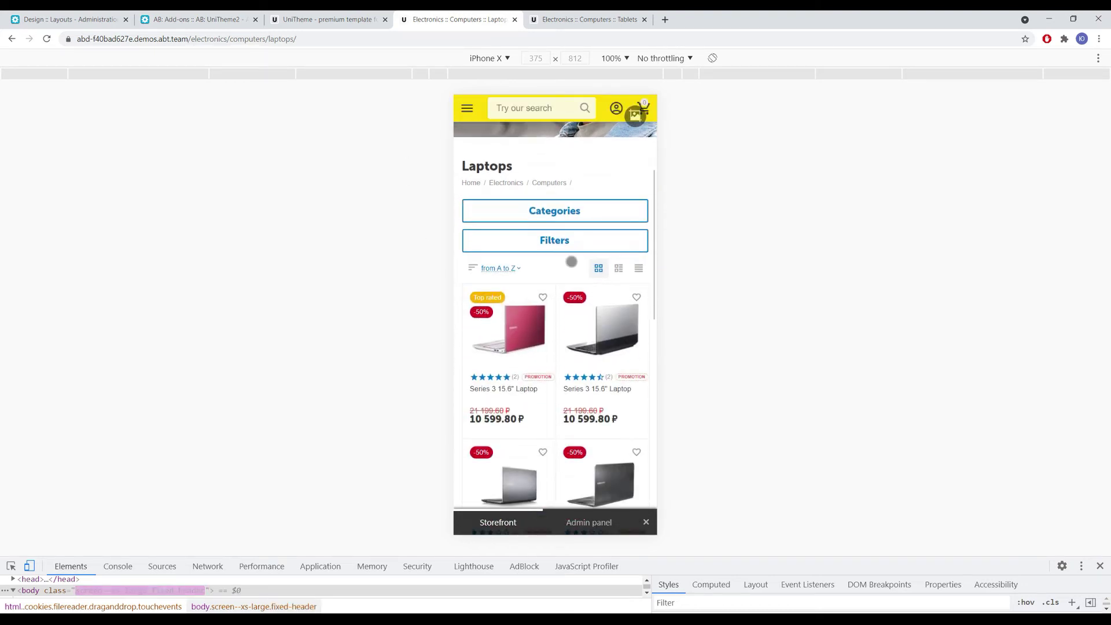
scroll(571, 261, up, 4)
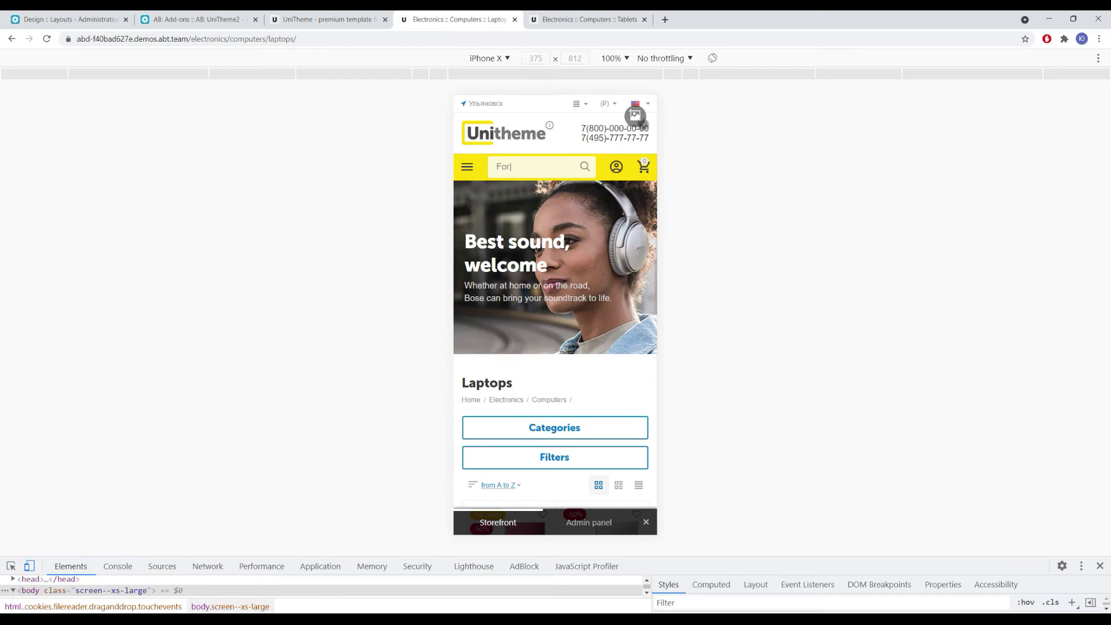
click(635, 116)
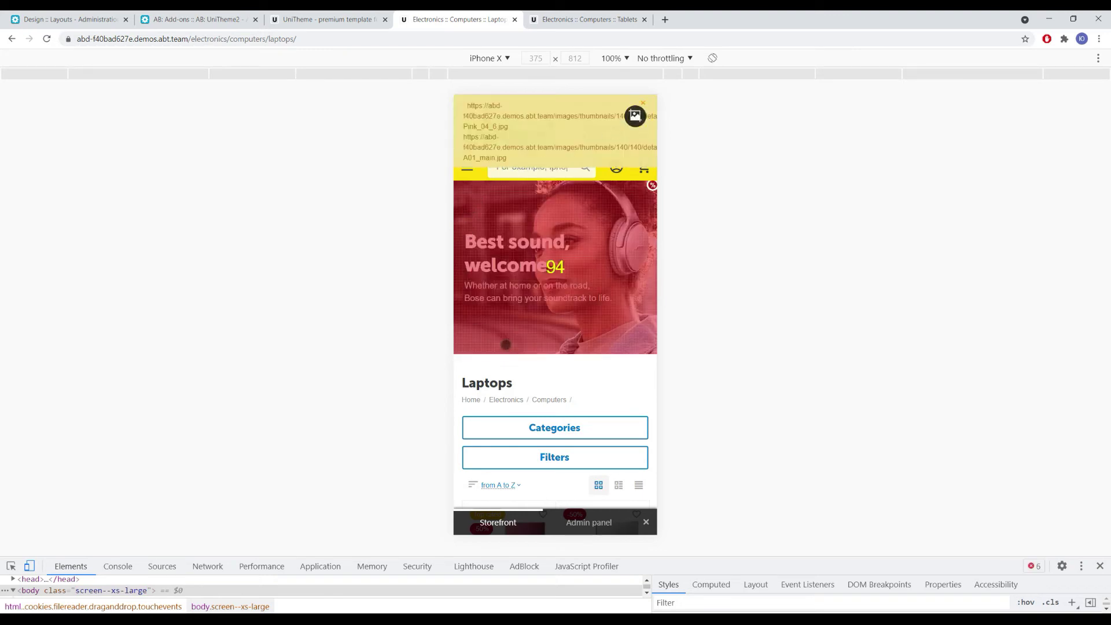
click(549, 17)
click(635, 115)
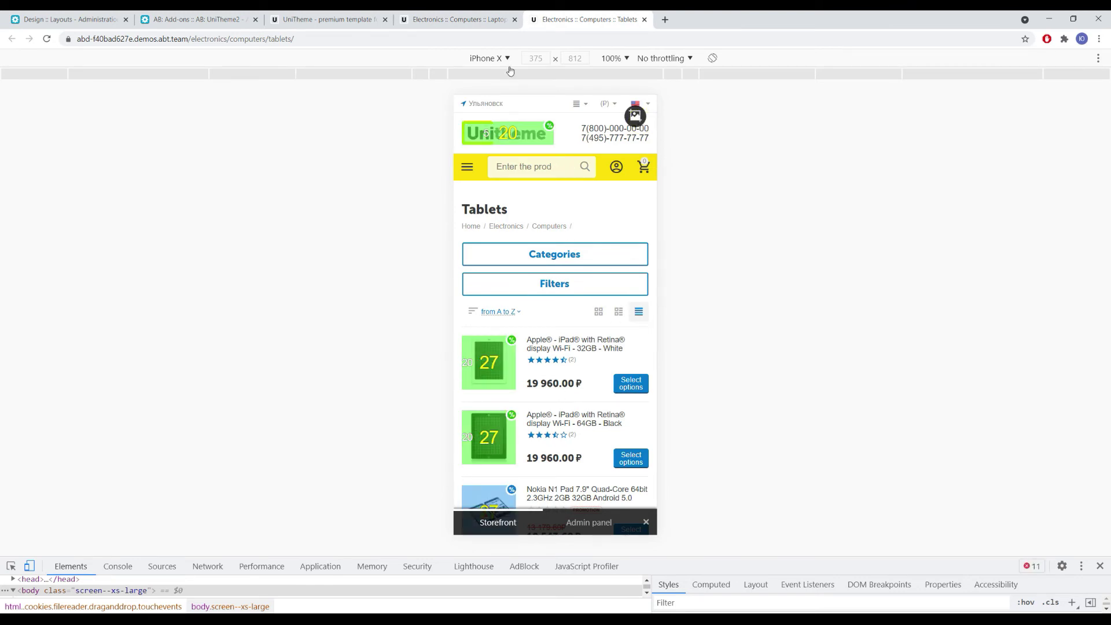
key(ctrl+shift+Tab)
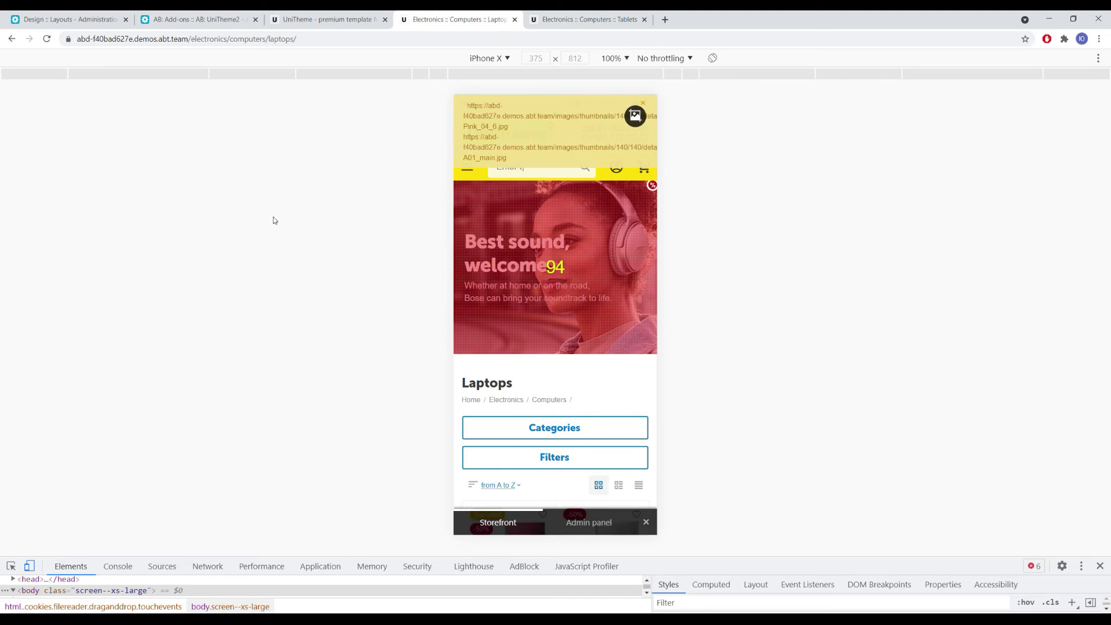
Step: In the Categories layout's "Banners in the category (top)" block, enable preloading the first banner, set the phones value to 95 and save
click(92, 23)
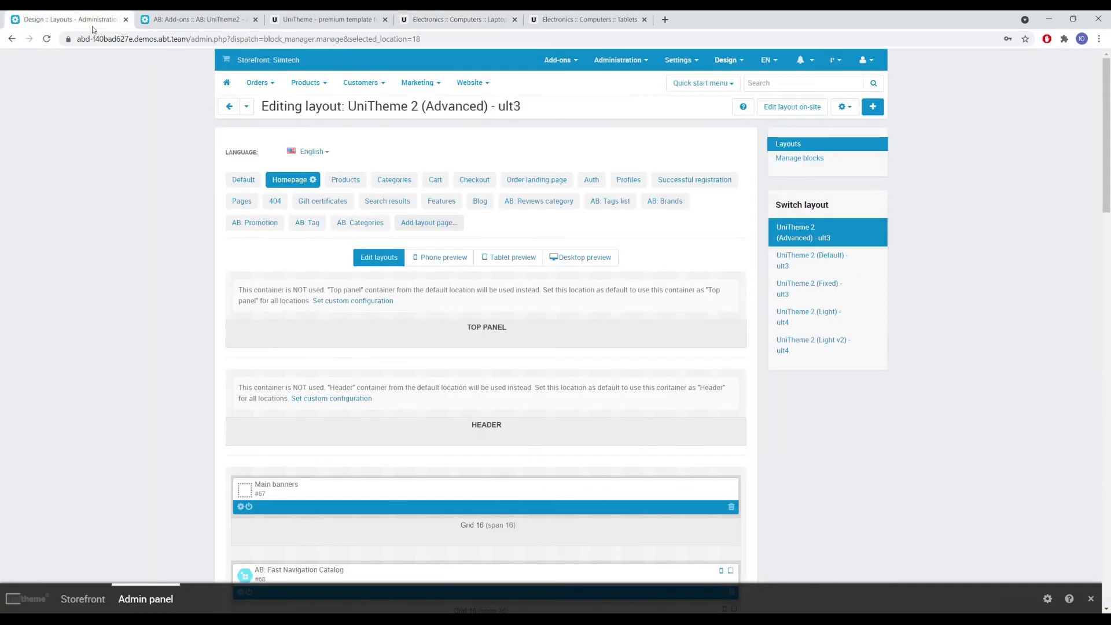
click(395, 180)
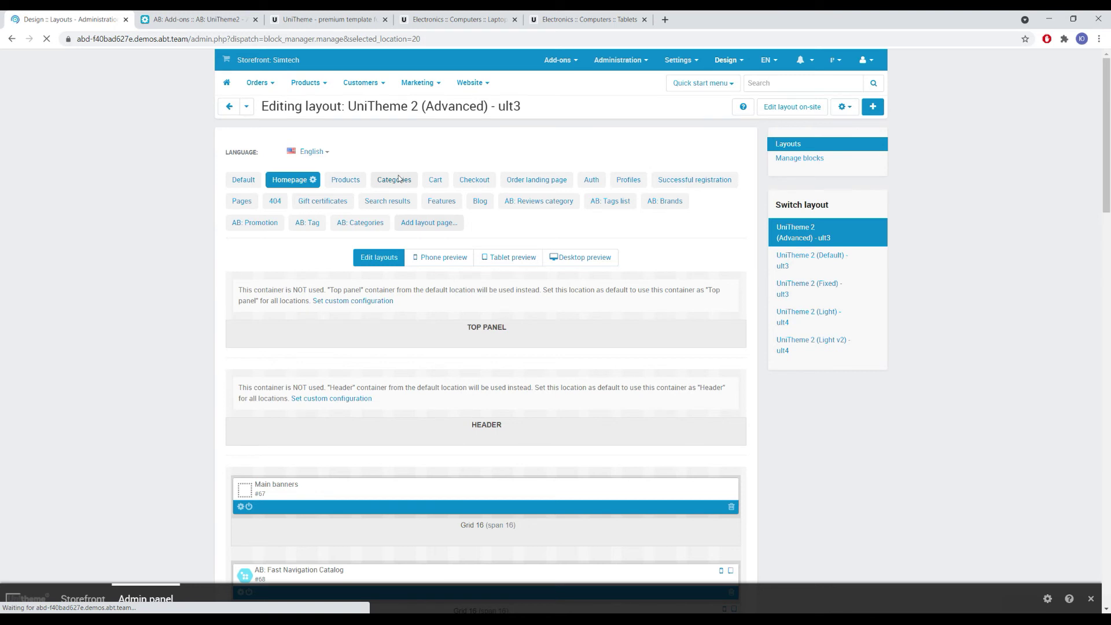
scroll(271, 350, down, 2)
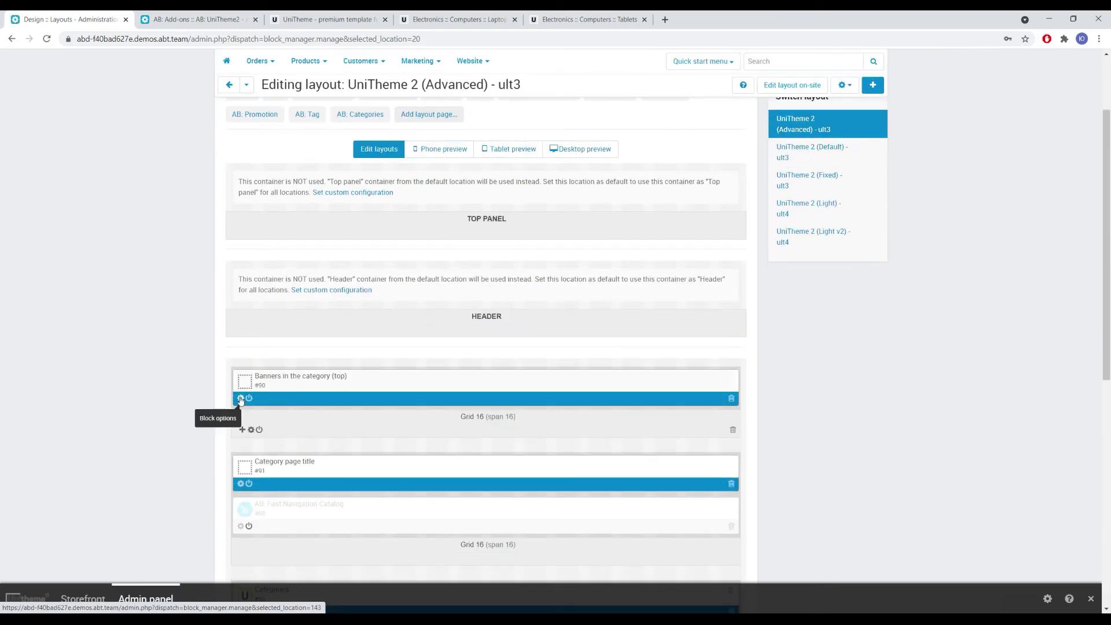
click(241, 398)
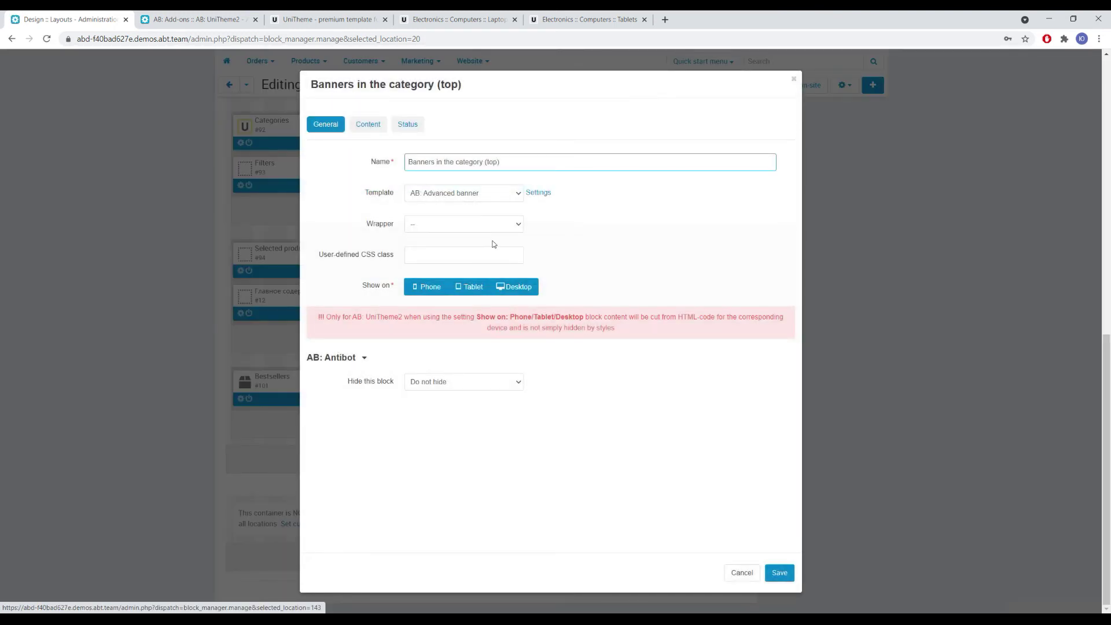
click(540, 193)
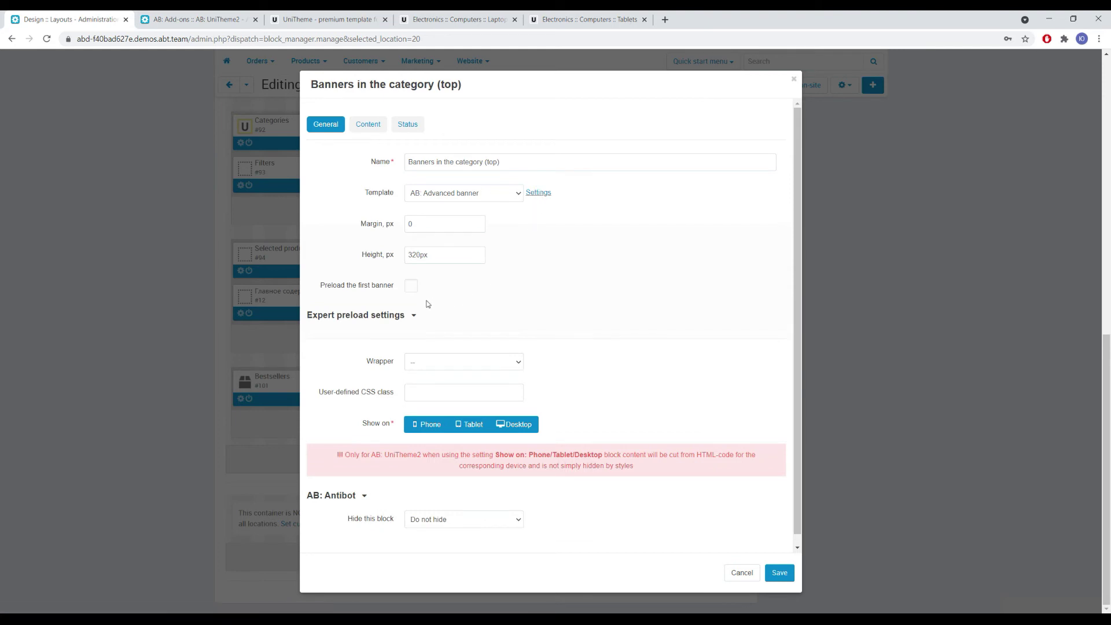
click(411, 287)
click(414, 316)
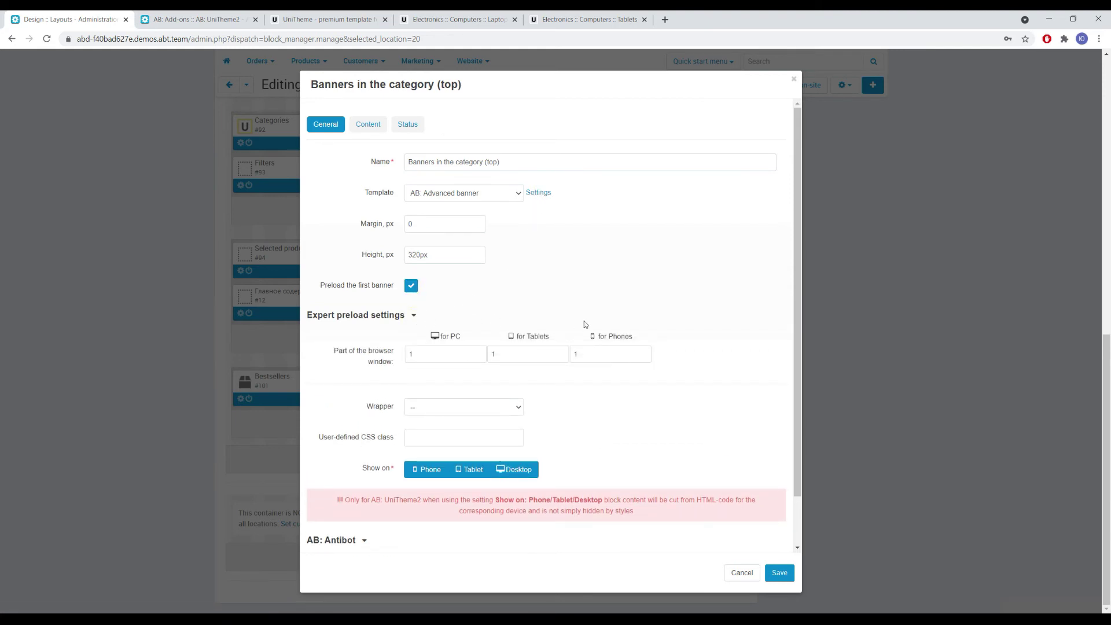
double_click(590, 351)
text(95)
click(793, 576)
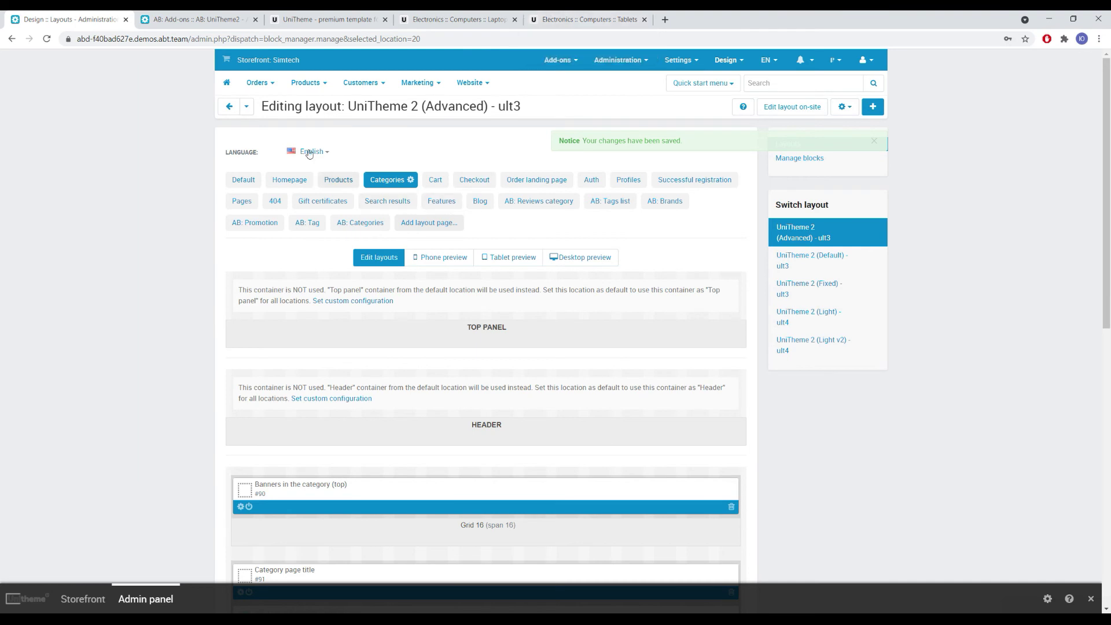
Step: In the theme's AB: Preload add-on settings, set the phone value for the browser window part per product in "Compact list" to 27 and save
click(212, 15)
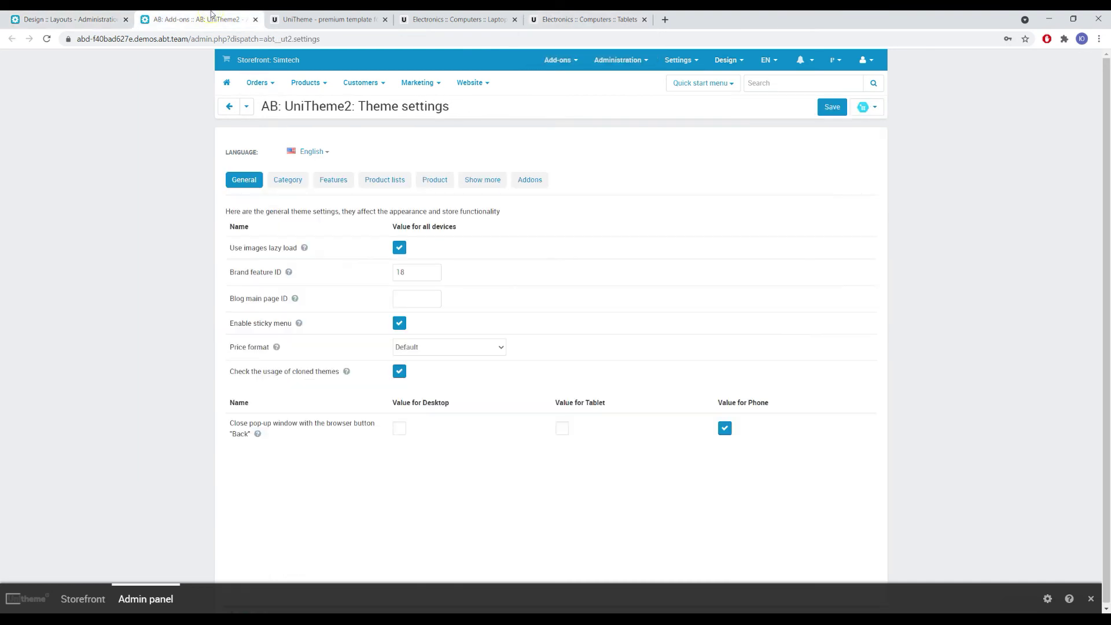
click(529, 180)
scroll(614, 272, down, 6)
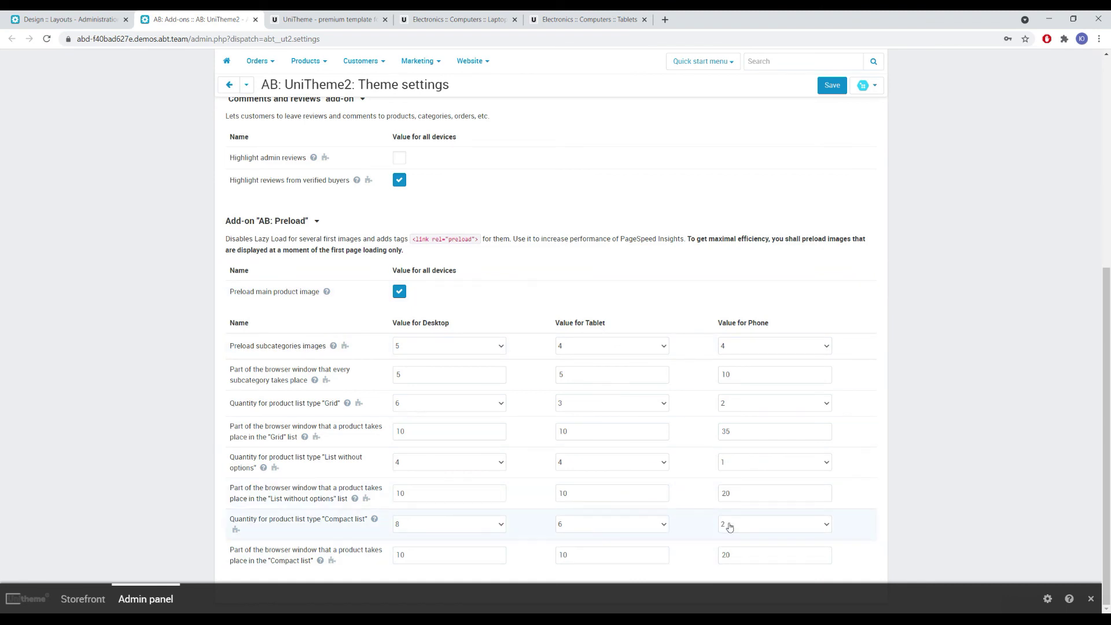
double_click(724, 557)
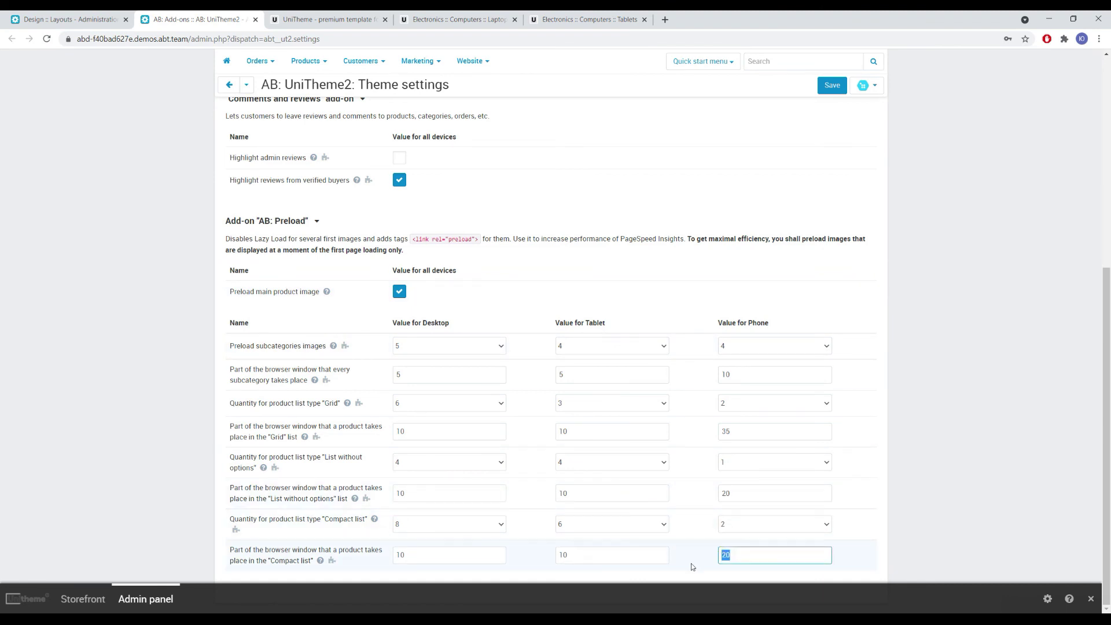
text(27)
click(830, 85)
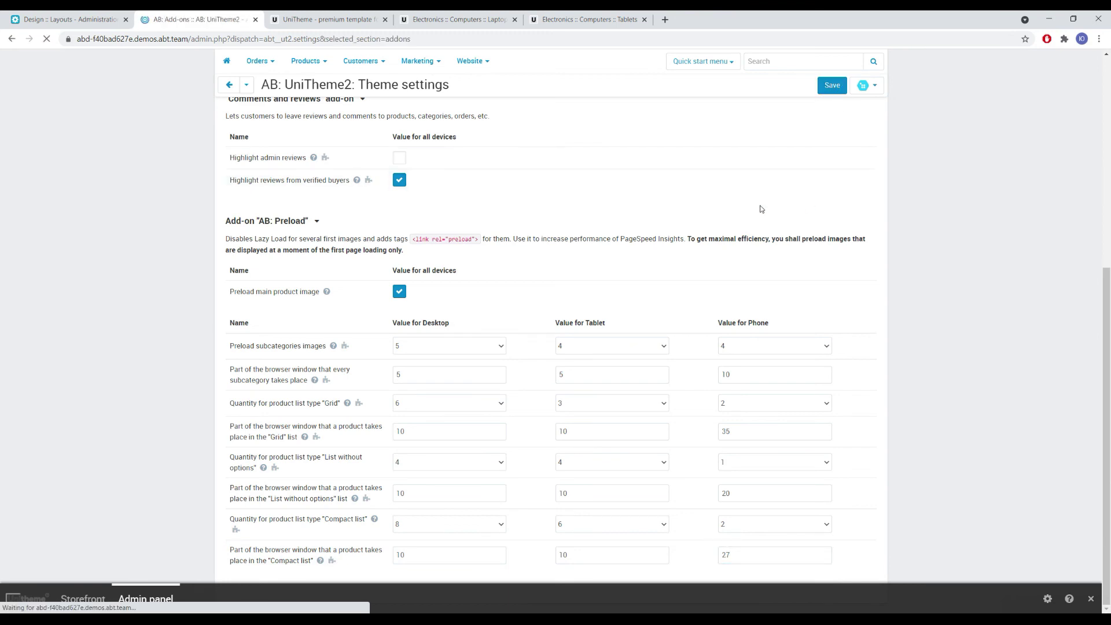
Step: Reload the Laptops and Tablets category pages in phone view and review how the banner and compact-list product images are marked
click(428, 19)
key(F5)
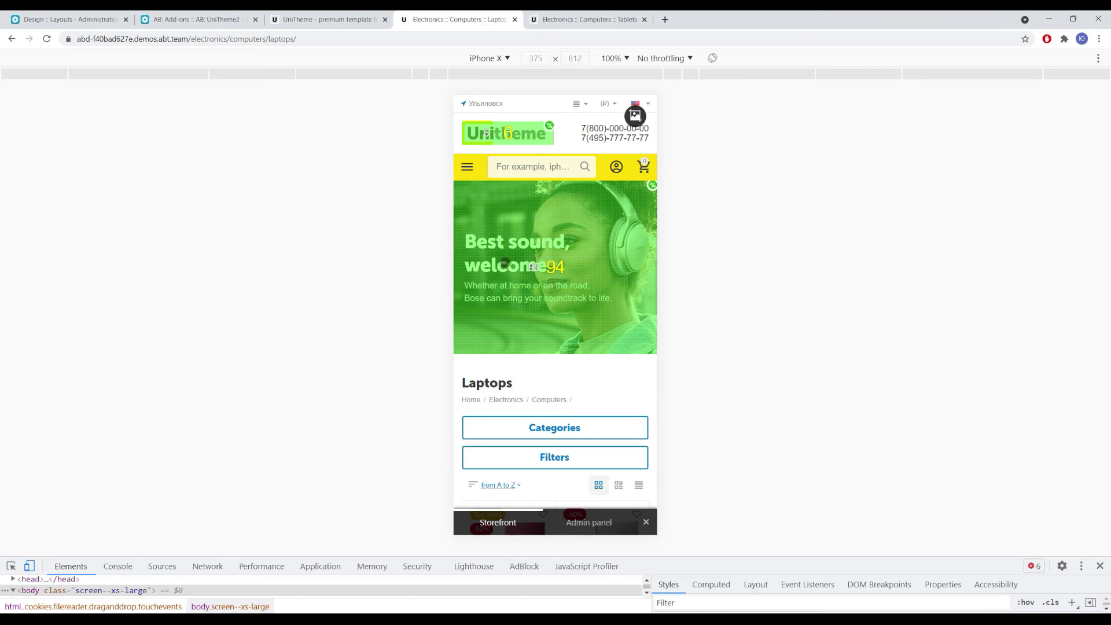
key(ctrl+Tab)
key(F5)
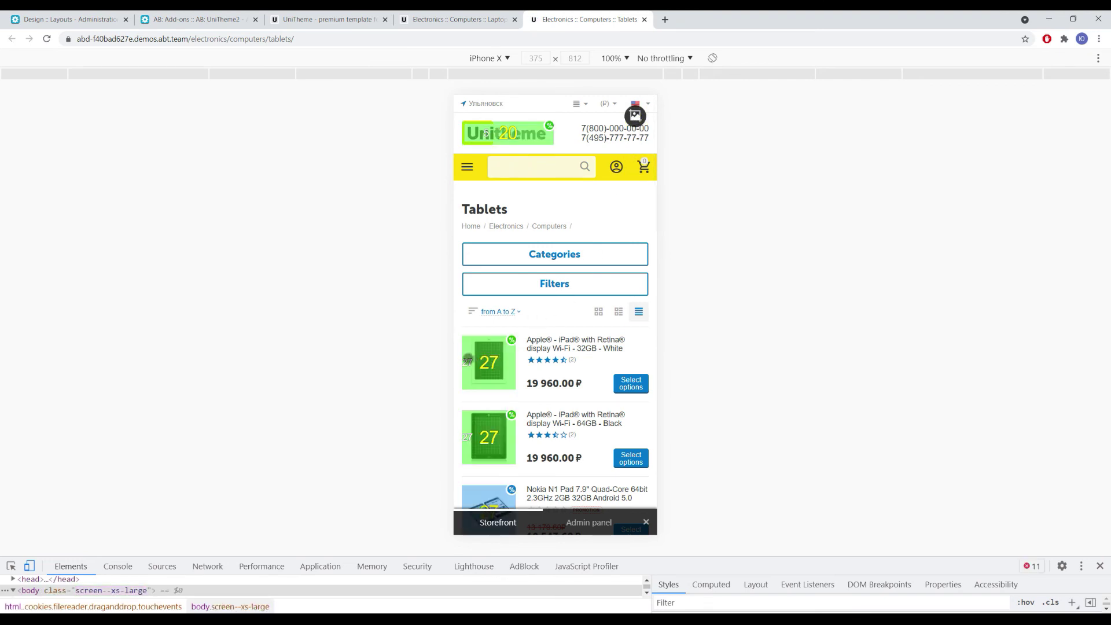
scroll(598, 425, down, 2)
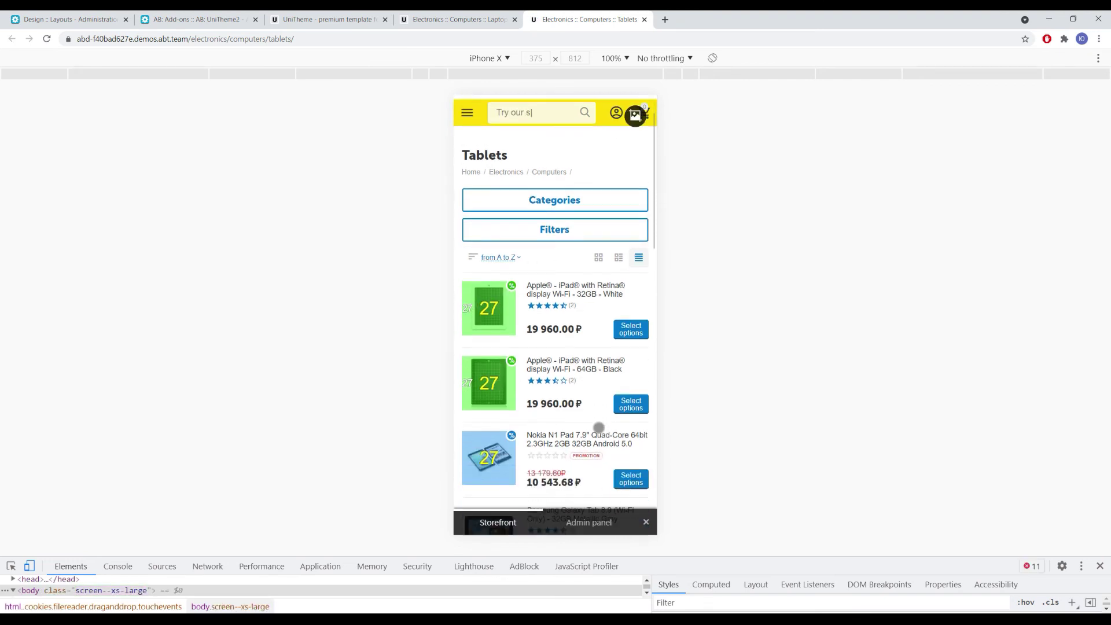
scroll(599, 428, up, 2)
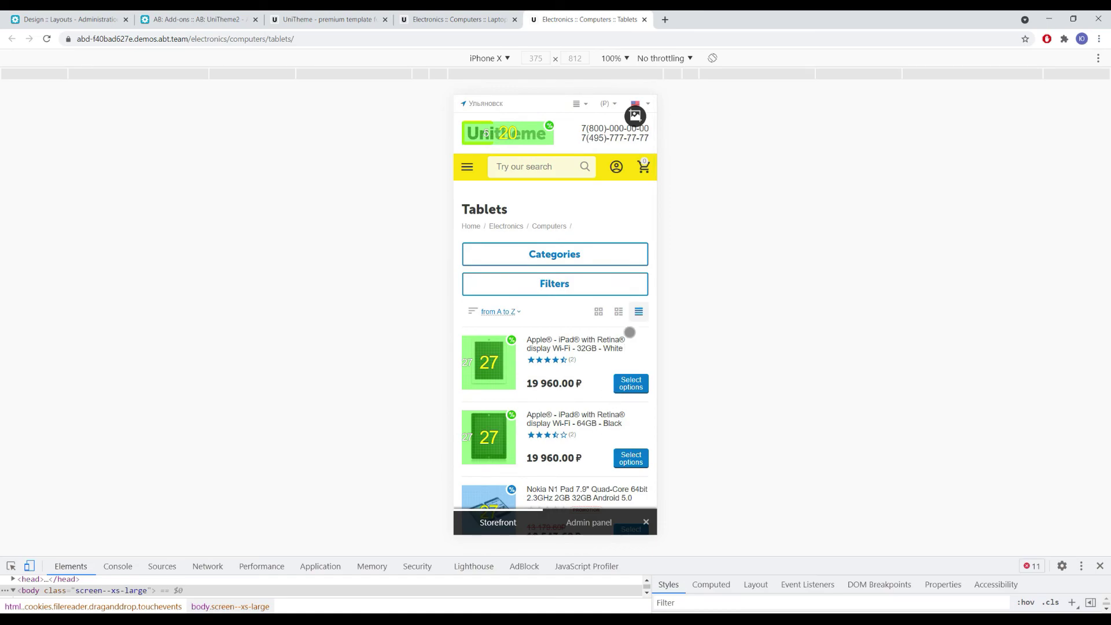